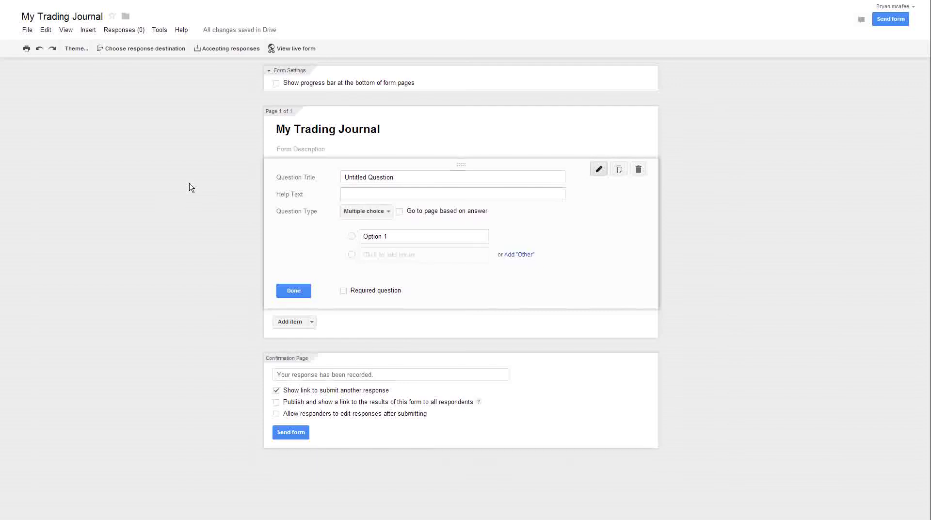
# Replace the first question's default title with "ITM/OTM"
pyautogui.click(406, 182)
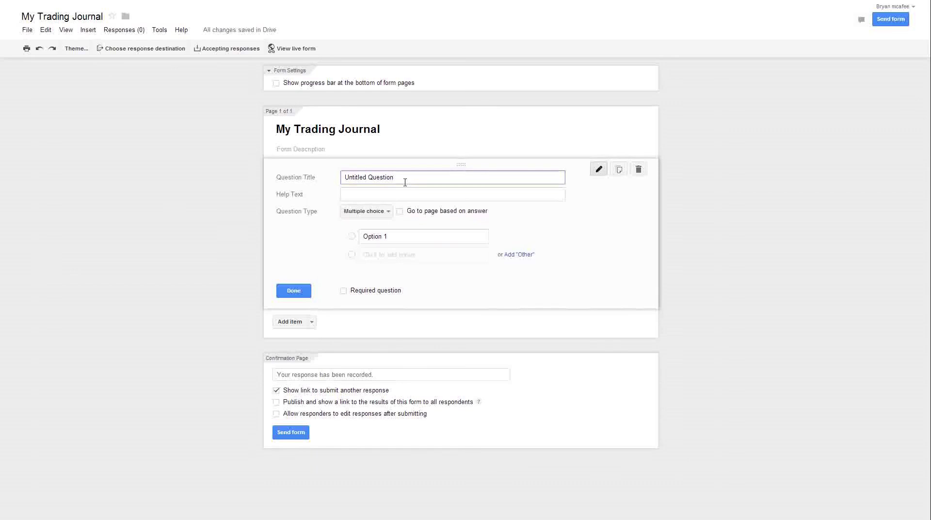
pyautogui.press('BackSpace')
pyautogui.press('BackSpace')
pyautogui.press('BackSpace')
pyautogui.press('BackSpace')
pyautogui.press('BackSpace')
pyautogui.press('BackSpace')
pyautogui.press('BackSpace')
pyautogui.press('BackSpace')
pyautogui.press('BackSpace')
pyautogui.press('BackSpace')
pyautogui.press('BackSpace')
pyautogui.press('BackSpace')
pyautogui.press('BackSpace')
pyautogui.press('BackSpace')
pyautogui.press('BackSpace')
pyautogui.press('BackSpace')
pyautogui.press('BackSpace')
pyautogui.write('ITM/OTM')
# Give the ITM/OTM multiple-choice question the two options "ITM" and "OTM", and finish editing it
pyautogui.click(404, 236)
pyautogui.press('BackSpace')
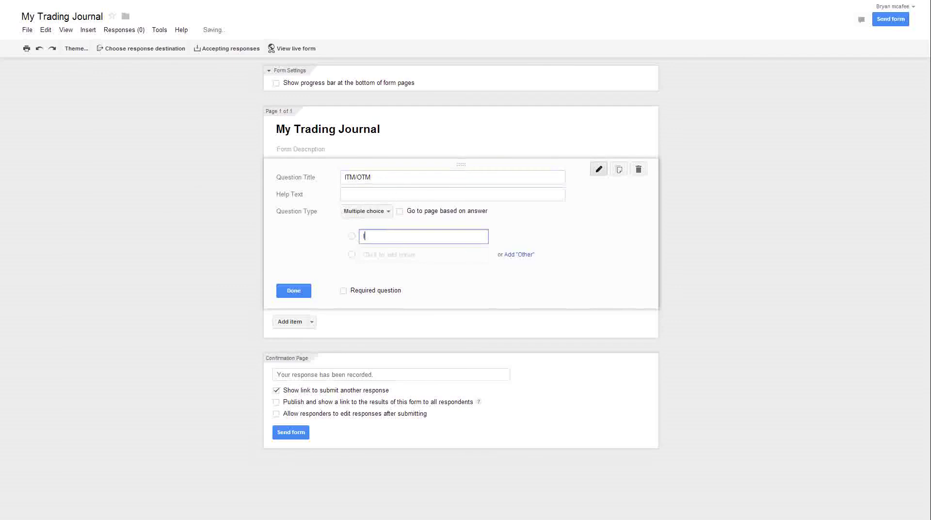
pyautogui.write('ITM')
pyautogui.click(404, 256)
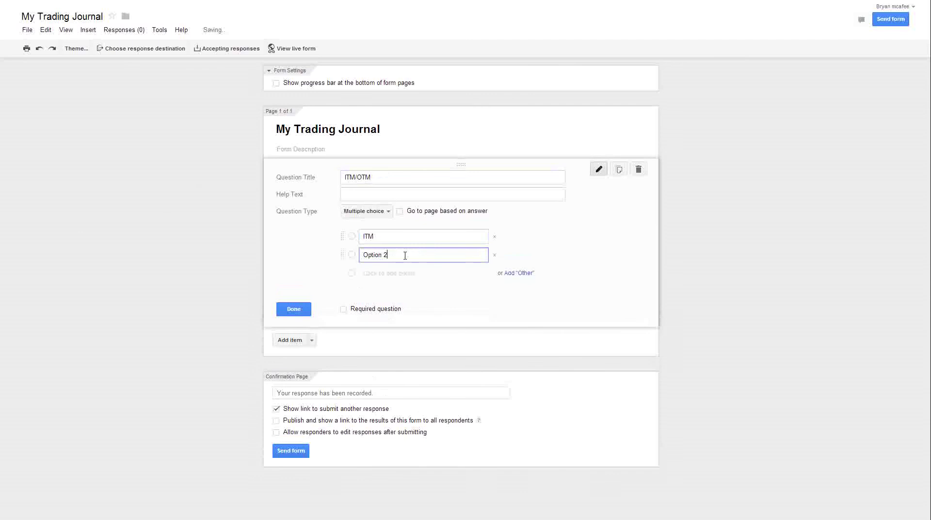
pyautogui.press('BackSpace')
pyautogui.press('BackSpace')
pyautogui.press('BackSpace')
pyautogui.press('BackSpace')
pyautogui.press('BackSpace')
pyautogui.press('BackSpace')
pyautogui.write('TM')
pyautogui.click(300, 311)
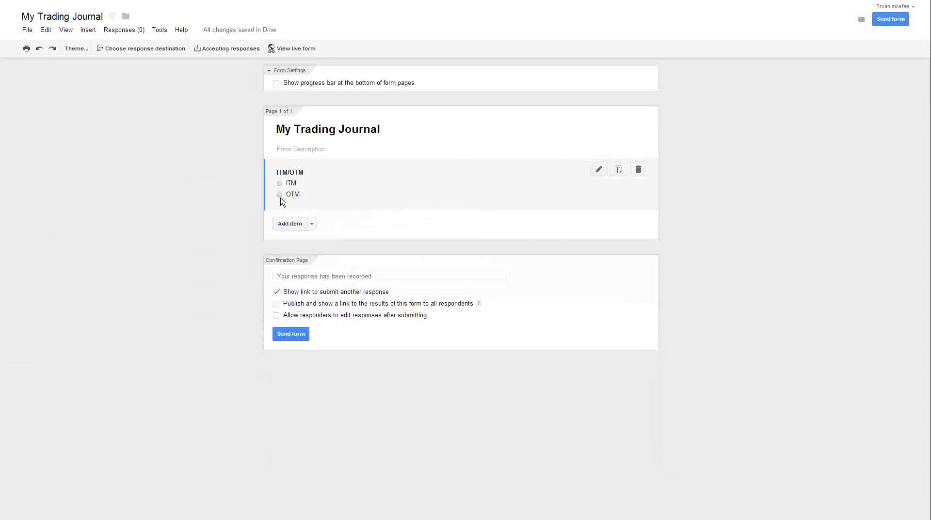
# Add a question titled "Reason for Trade" with the Paragraph text type
pyautogui.click(286, 226)
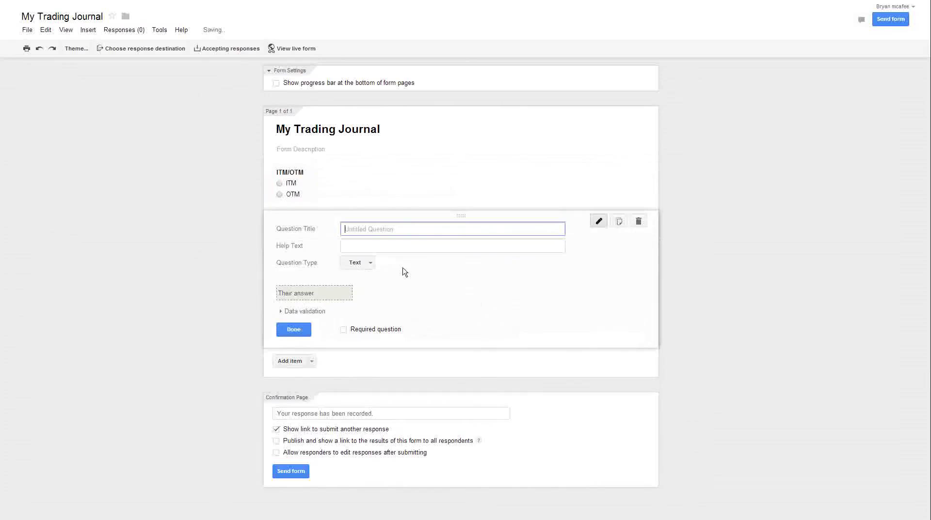
pyautogui.write('Reason for')
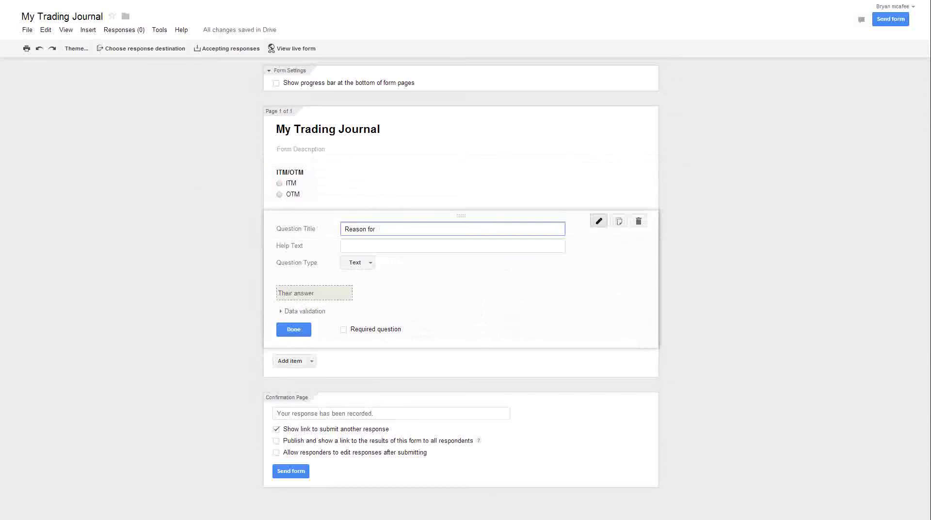
pyautogui.write(' Trade')
pyautogui.click(370, 266)
pyautogui.click(368, 275)
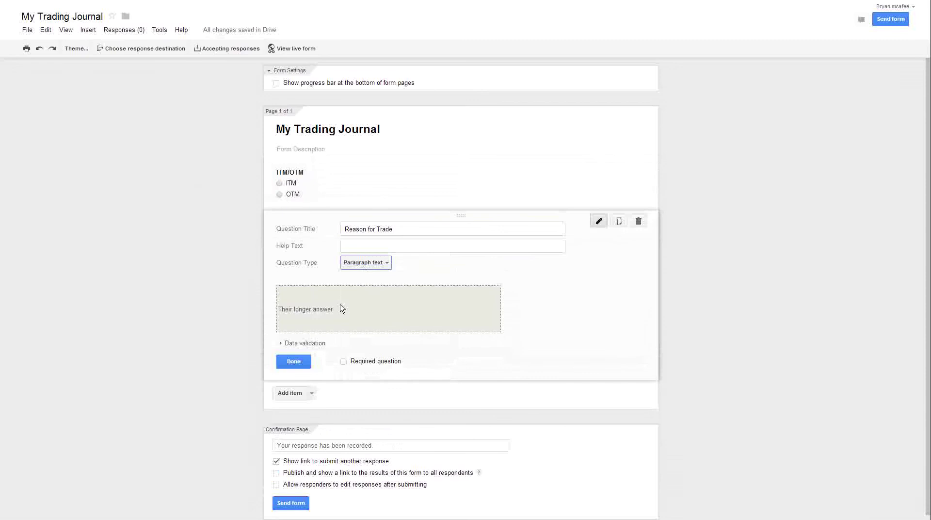
pyautogui.click(294, 363)
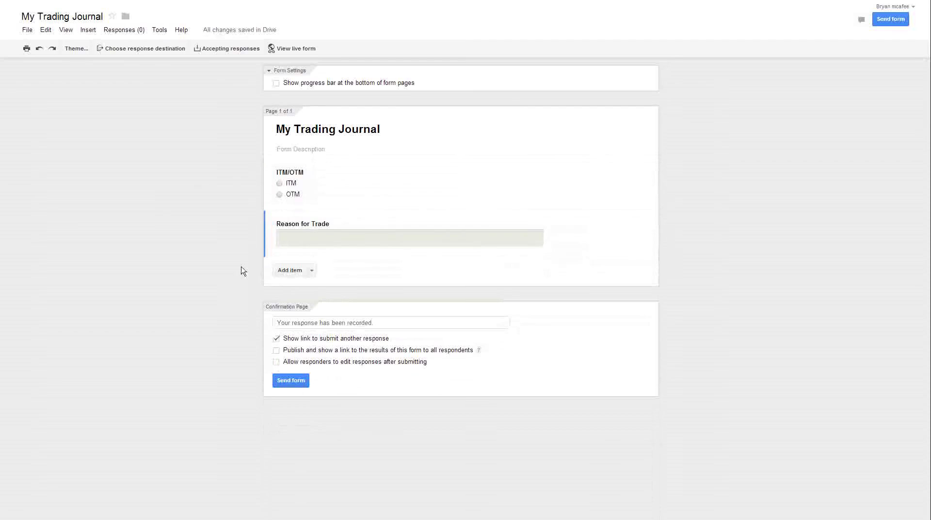
# Add a Text question titled "Link to Trade" to the form
pyautogui.click(289, 270)
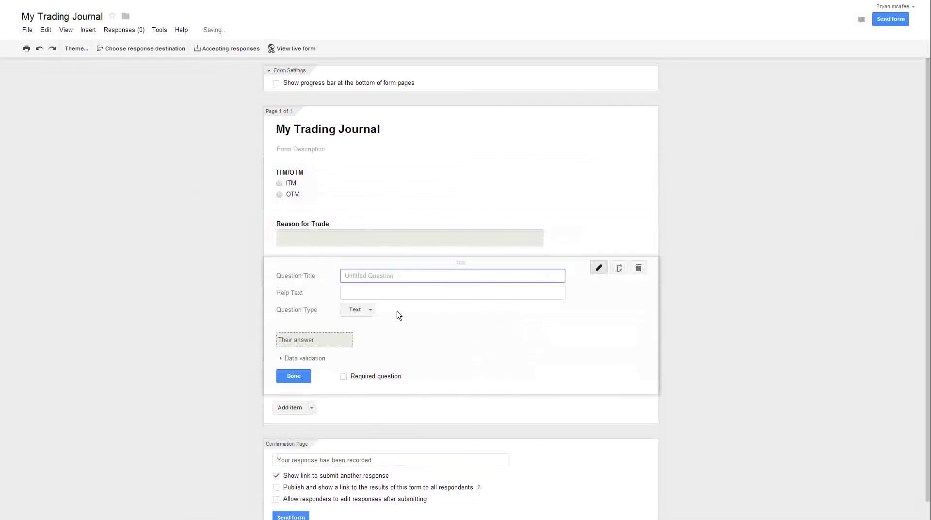
pyautogui.write('Link t')
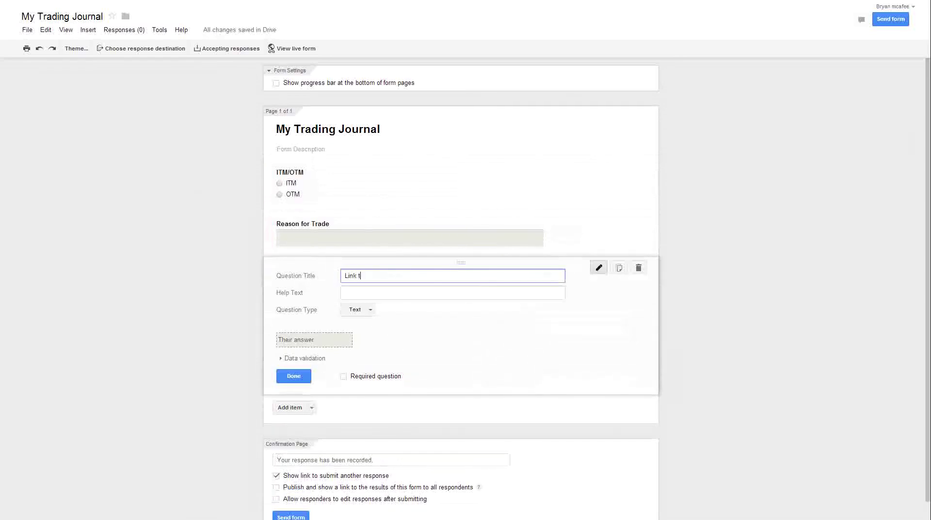
pyautogui.write('o Trade')
pyautogui.press('Tab')
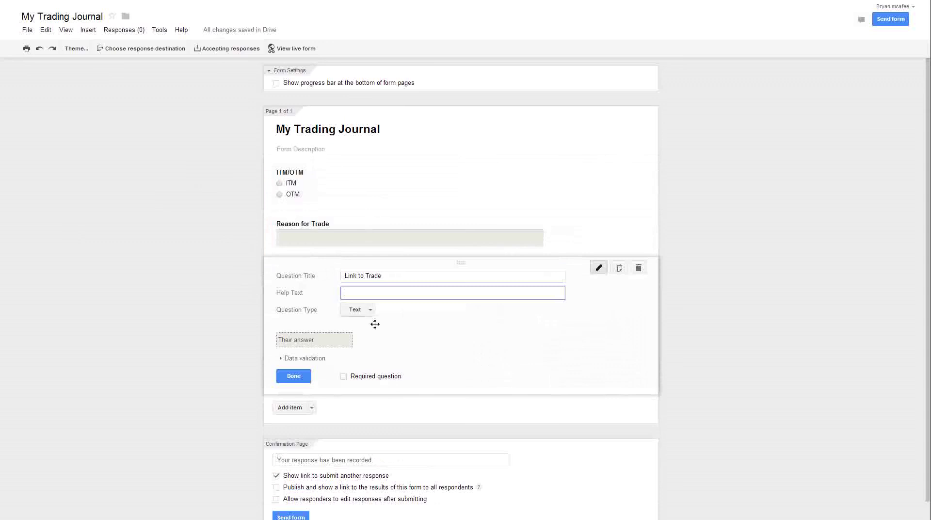
pyautogui.click(294, 377)
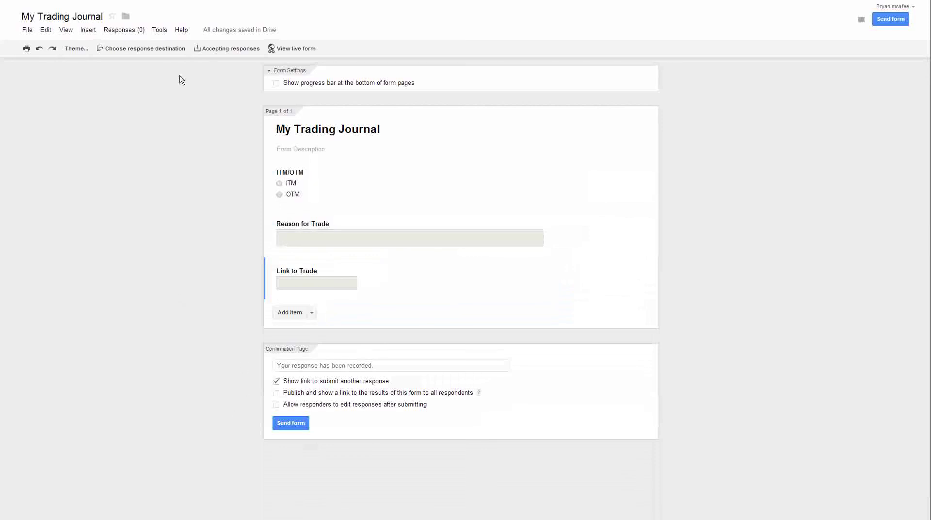
# Set the form's response destination to a new spreadsheet named "My Trading Journal (Responses)"
pyautogui.click(150, 51)
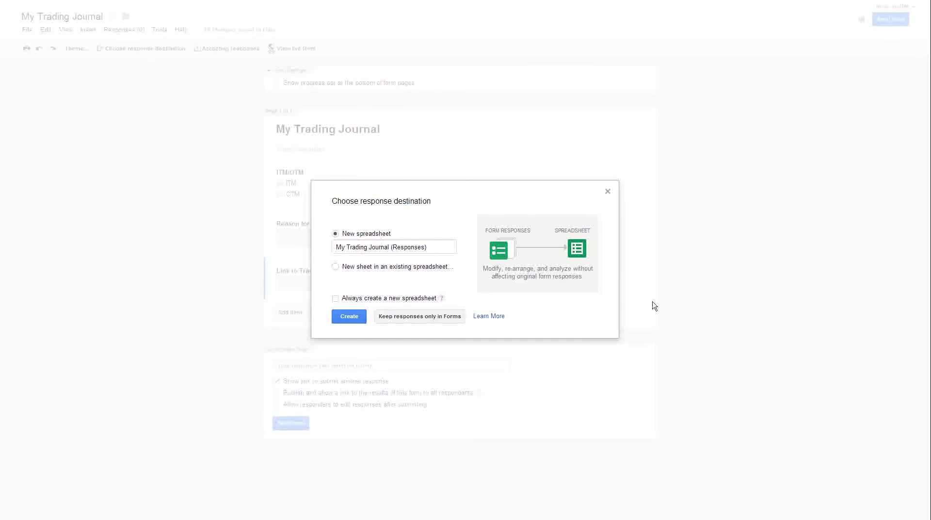
pyautogui.click(349, 317)
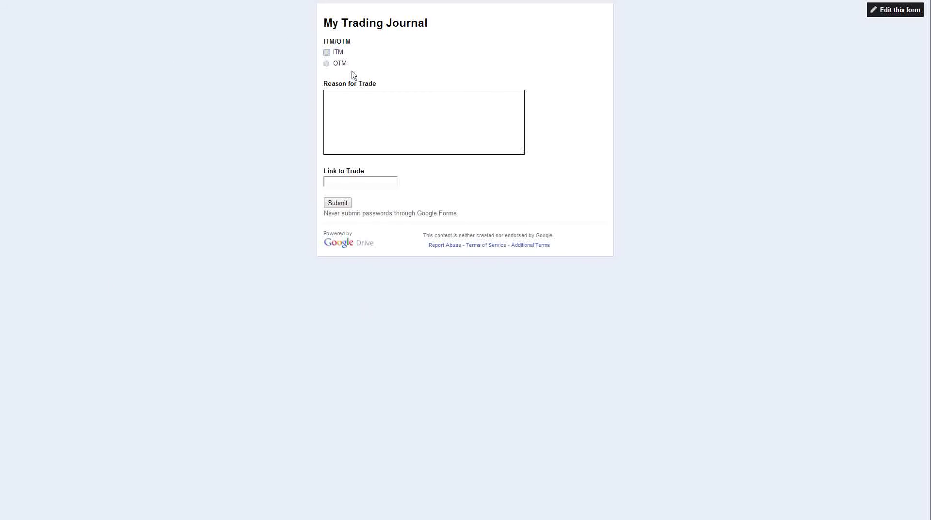
# In the live form, choose ITM and enter the trade reason "BB bands breached, MACD crossed, and God told me to take it"
pyautogui.click(326, 52)
pyautogui.click(366, 125)
pyautogui.write('BB bands breached, MACD ')
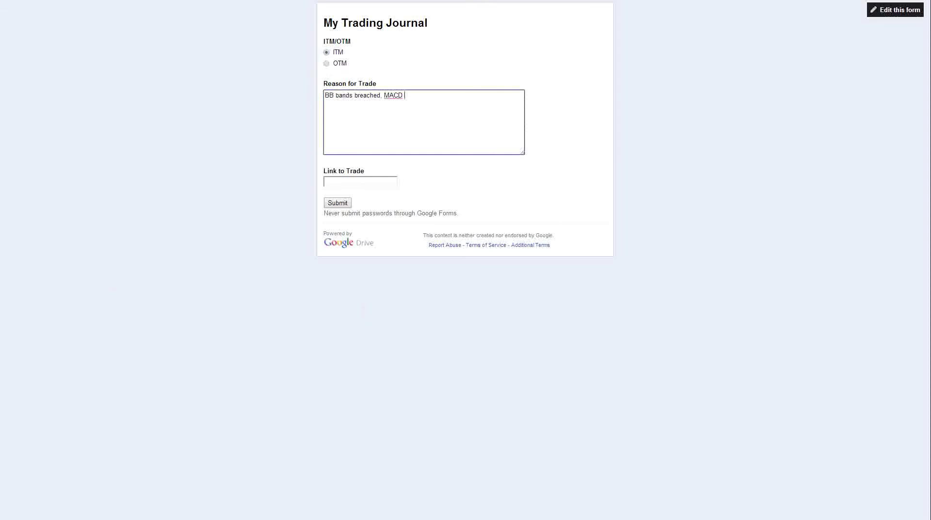
pyautogui.write('crossed, and God told me to take it')
# Switch to MetaTrader 4 and save the XAGUSDi M5 chart as is, posting the image online in the MQL5 Charts service
pyautogui.click(355, 184)
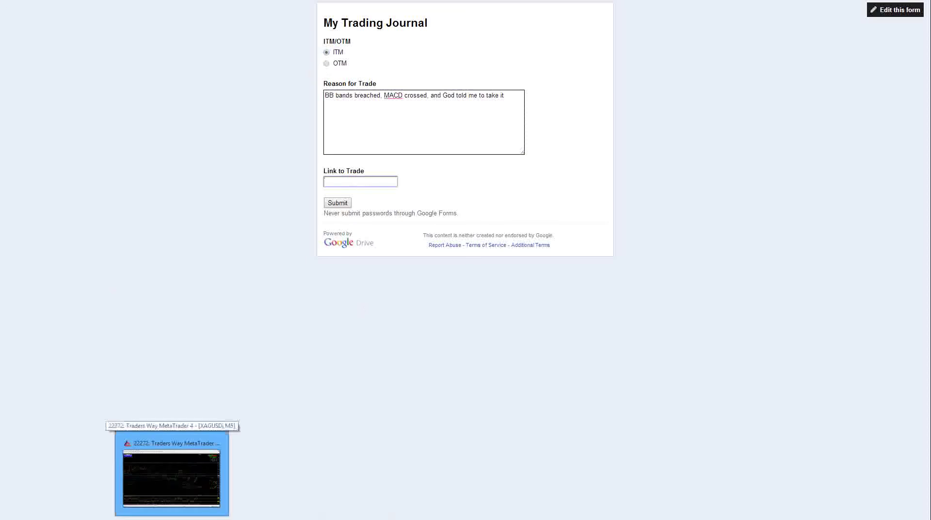
pyautogui.click(170, 473)
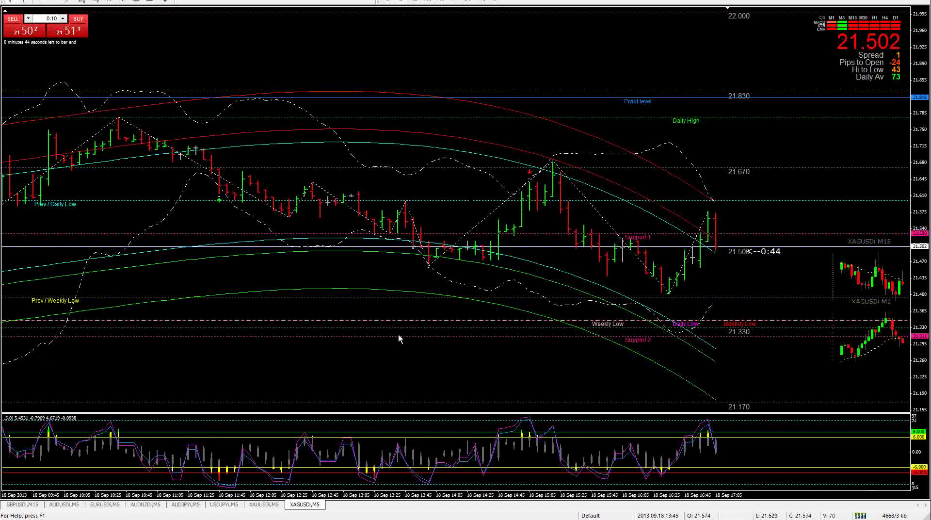
pyautogui.rightClick(409, 54)
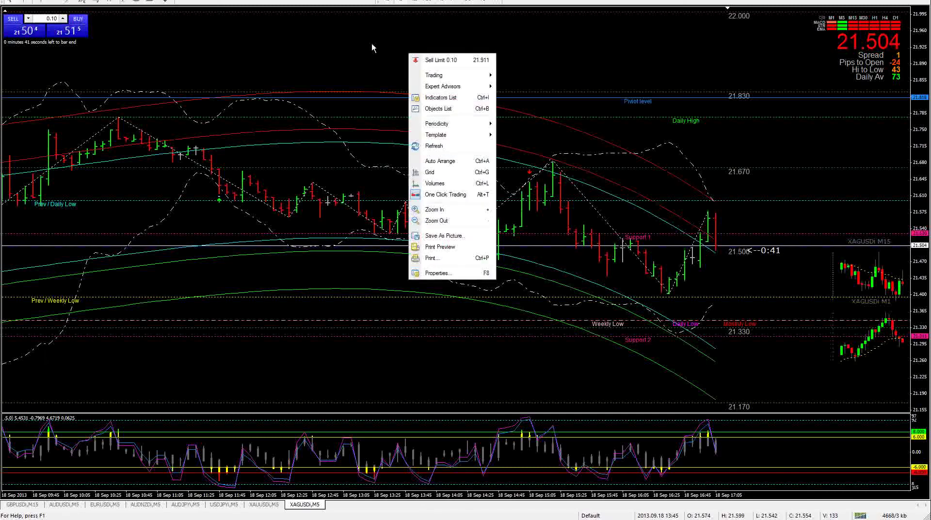
pyautogui.click(429, 236)
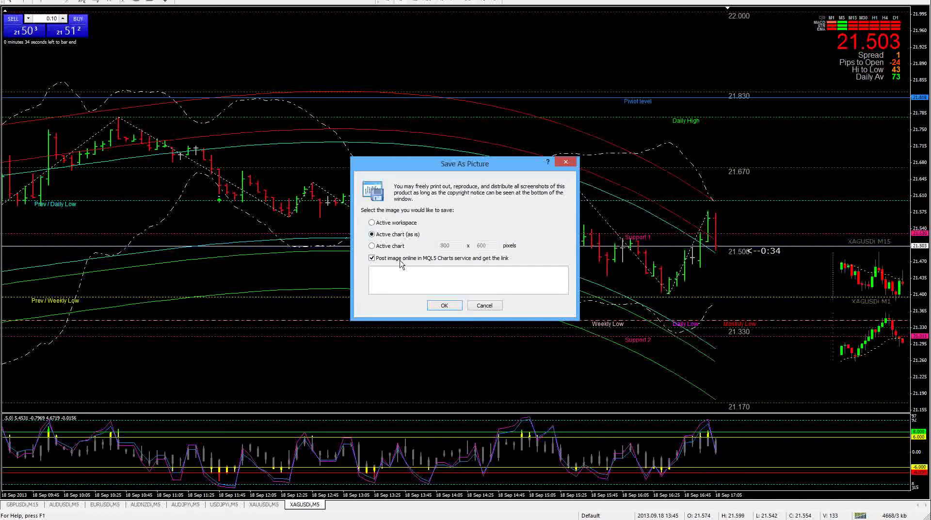
pyautogui.click(445, 306)
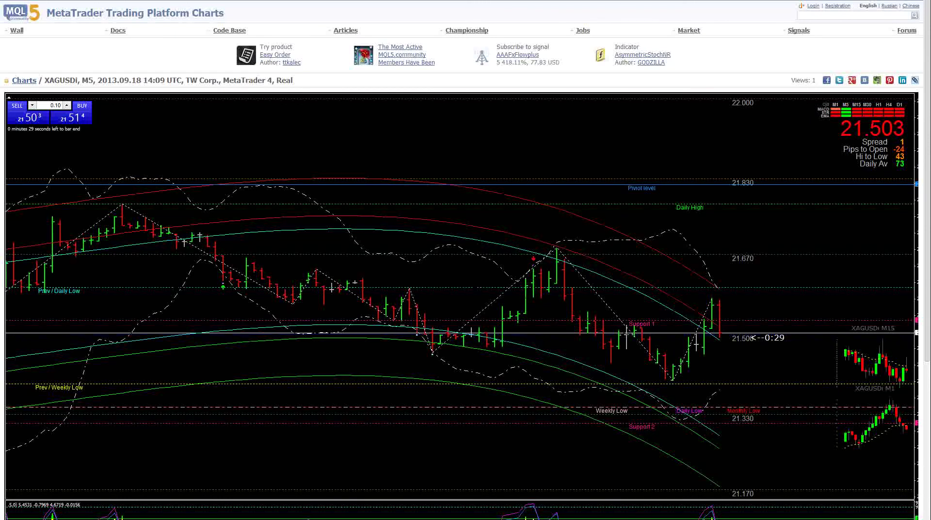
# Return to the journal form, paste the chart's link as the Link to Trade, and submit the response
pyautogui.hotkey('ctrl', 'Tab')
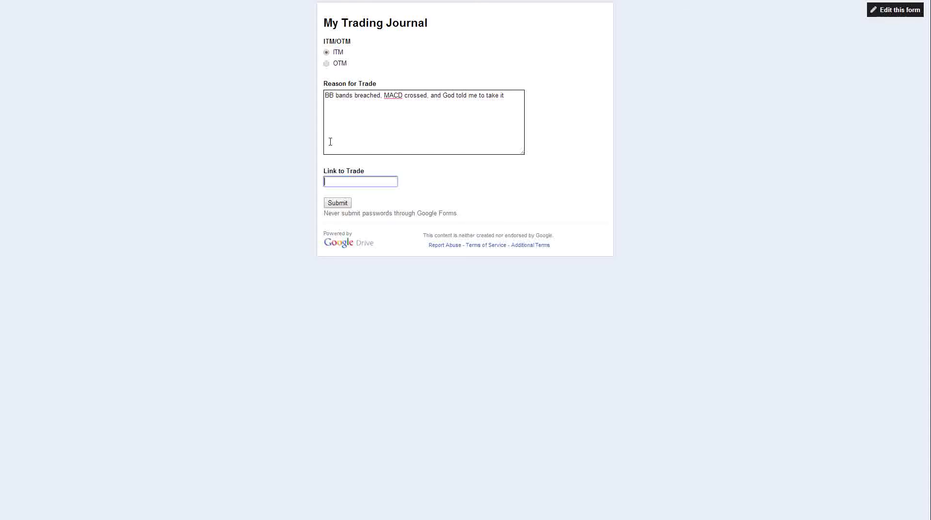
pyautogui.hotkey('ctrl', 'v')
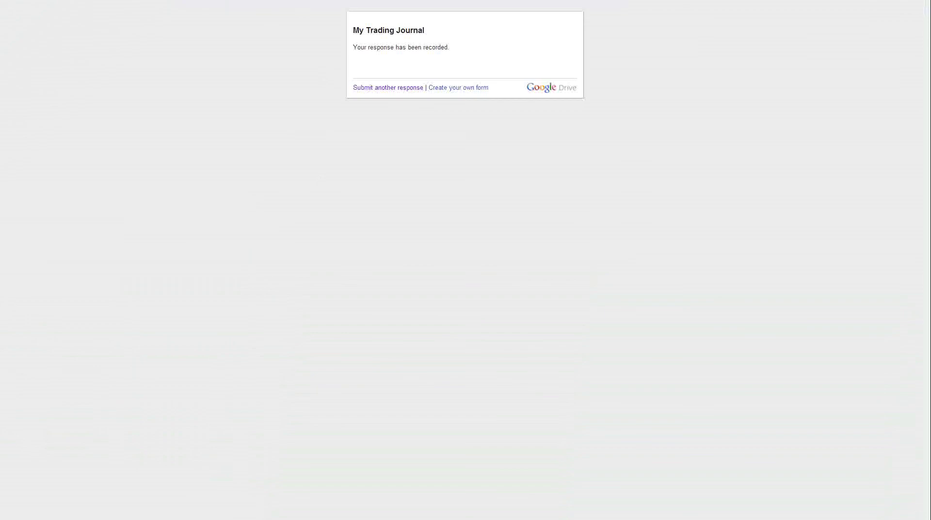
# Close the submission confirmation and open the recorded trade link from the responses spreadsheet to view the chart
pyautogui.hotkey('ctrl', 'w')
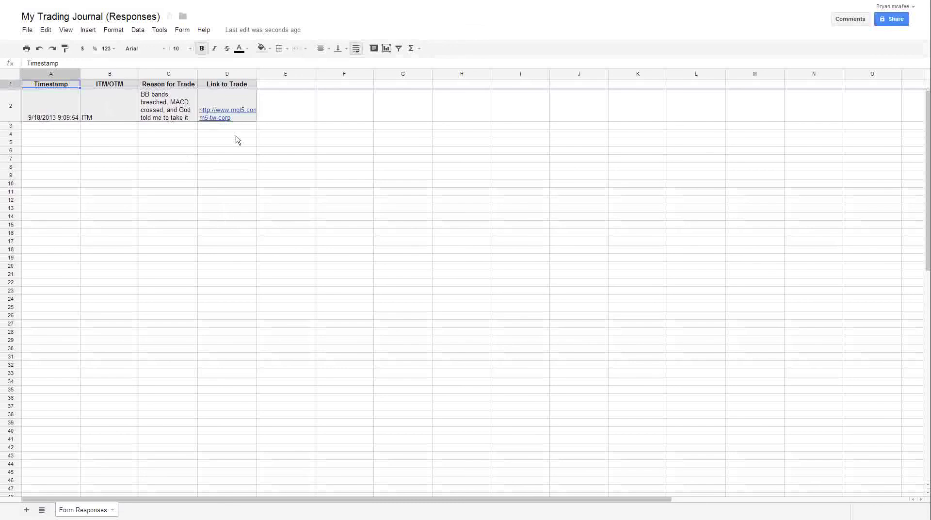
pyautogui.click(230, 112)
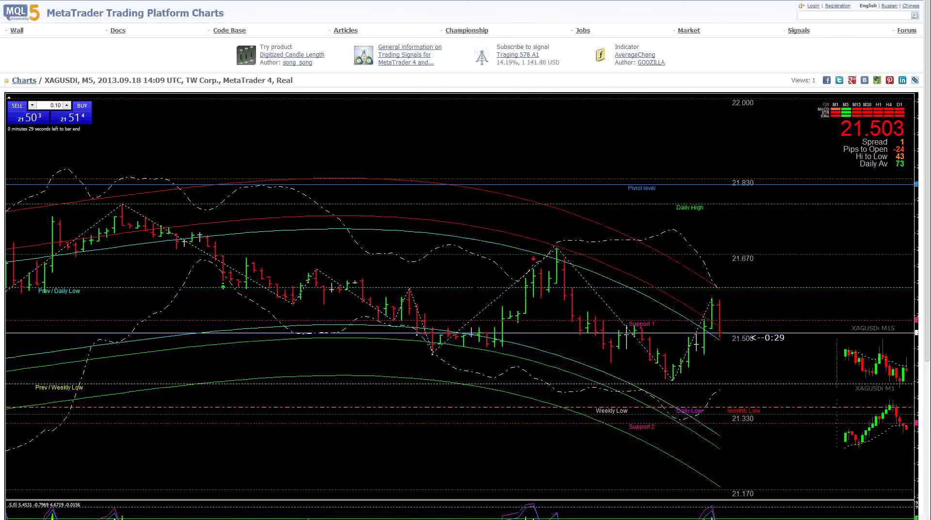
pyautogui.hotkey('ctrl', 'Tab')
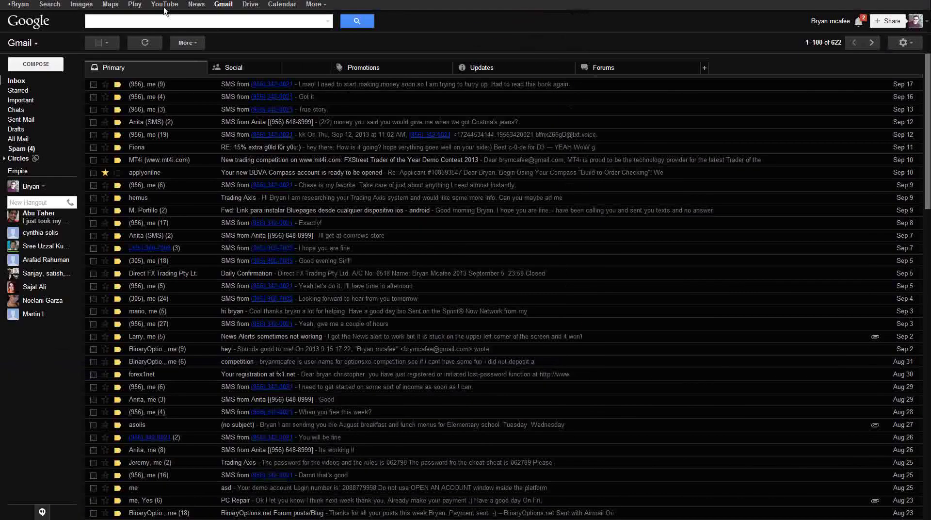